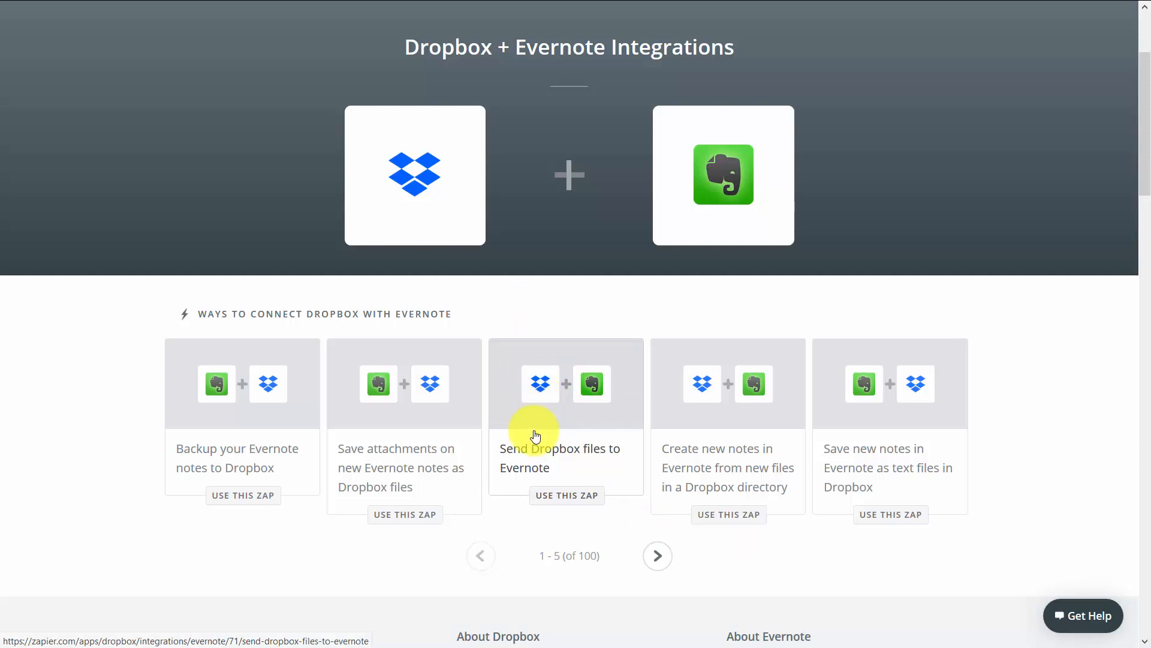
Start creating the "Send Dropbox files to Evernote" Zap and accept New File in Folder as its Dropbox trigger
click(544, 391)
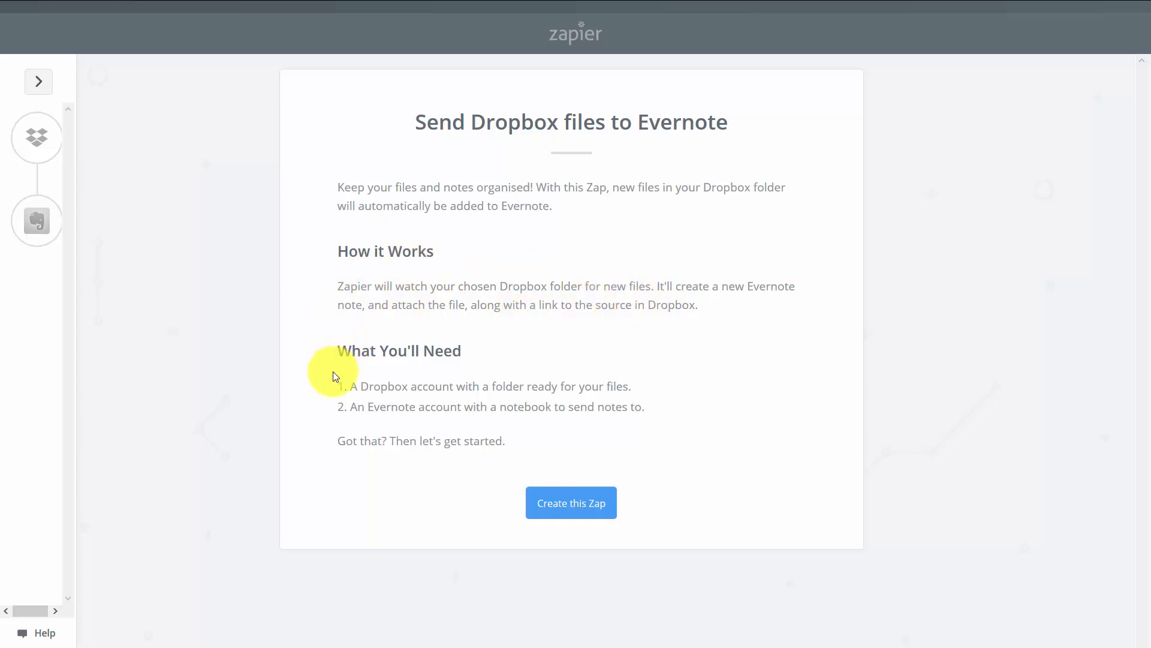
click(561, 505)
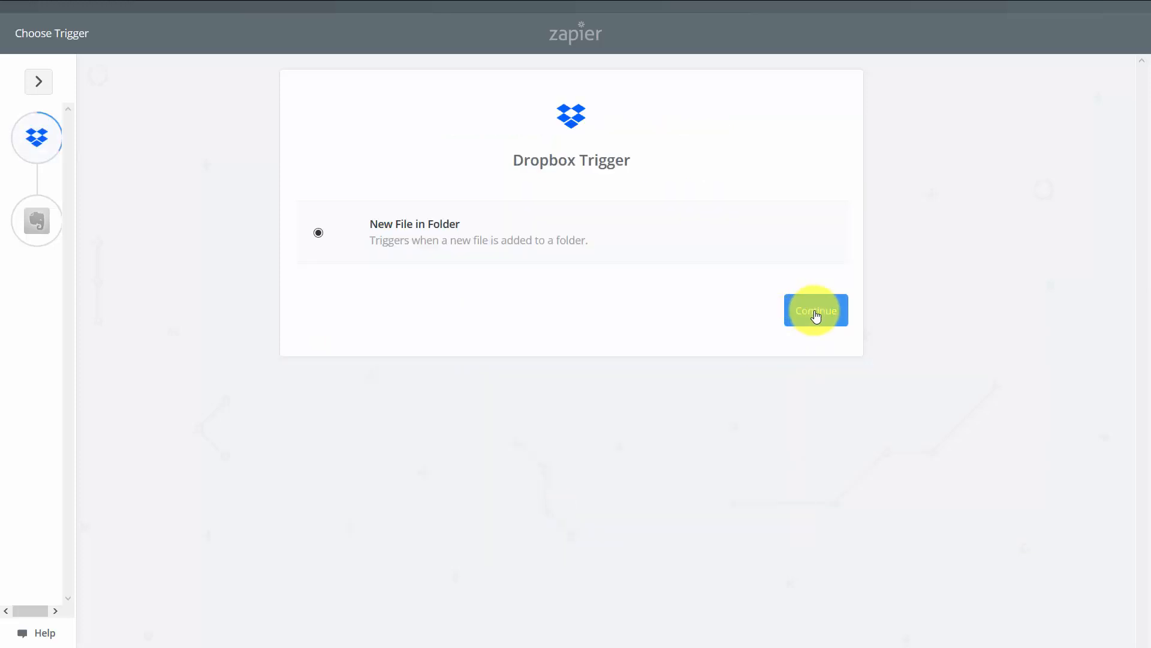
click(819, 311)
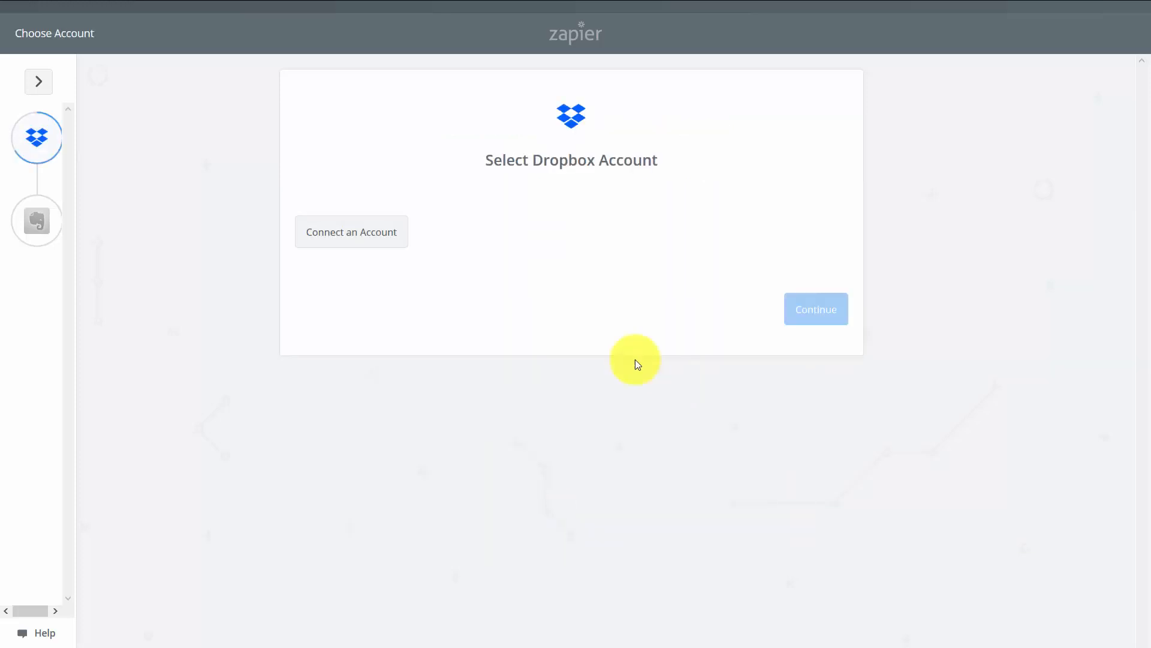
Connect the Dropbox account with access allowed for Zapier, then test the connection and save it for the trigger
click(384, 250)
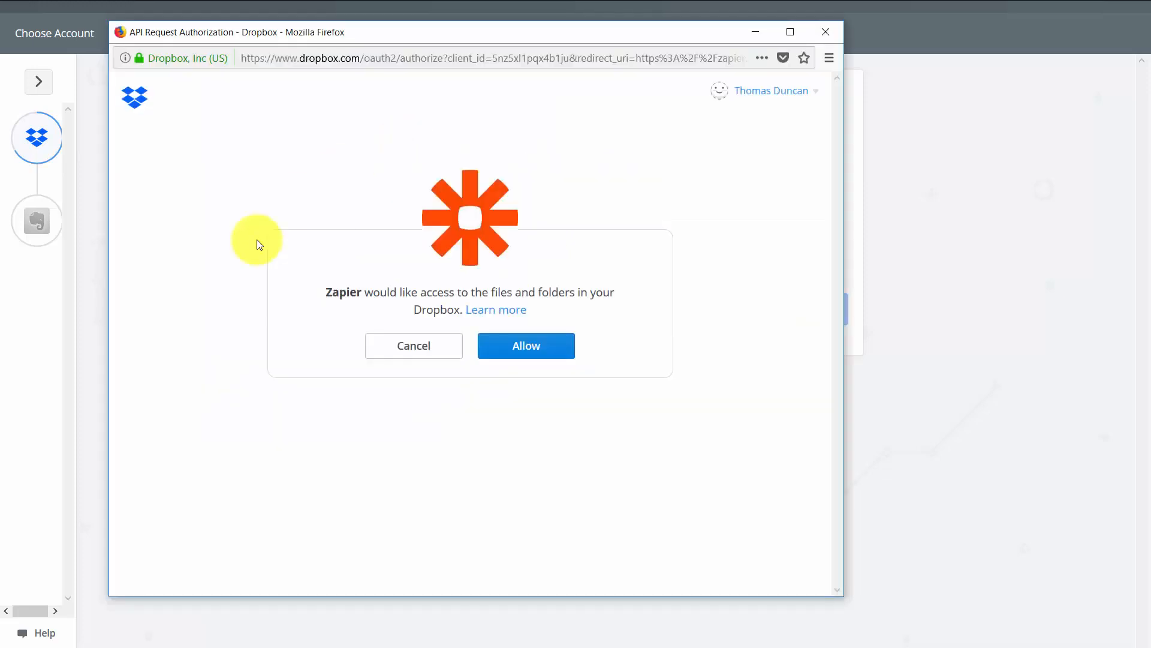
click(521, 348)
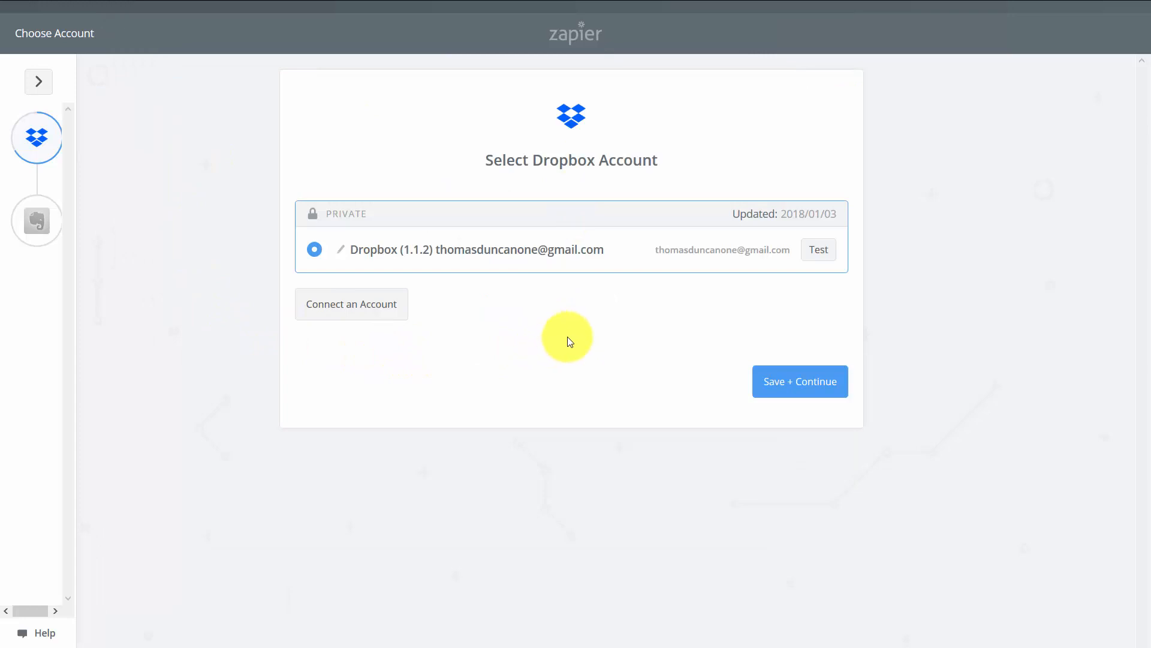
click(815, 251)
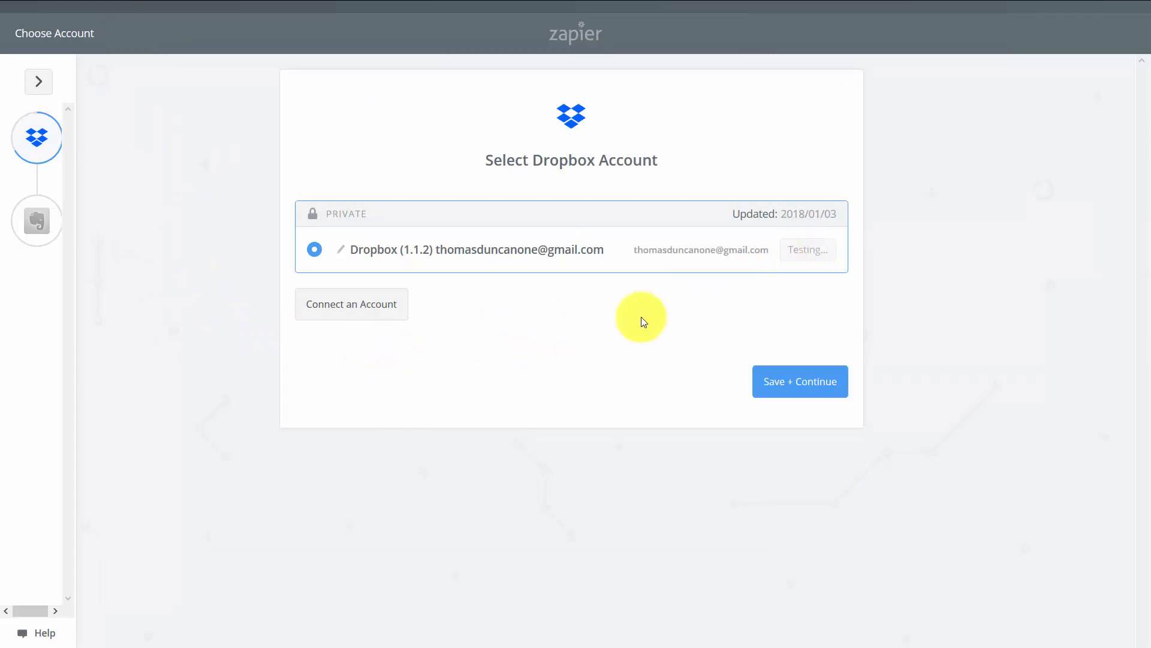
click(796, 385)
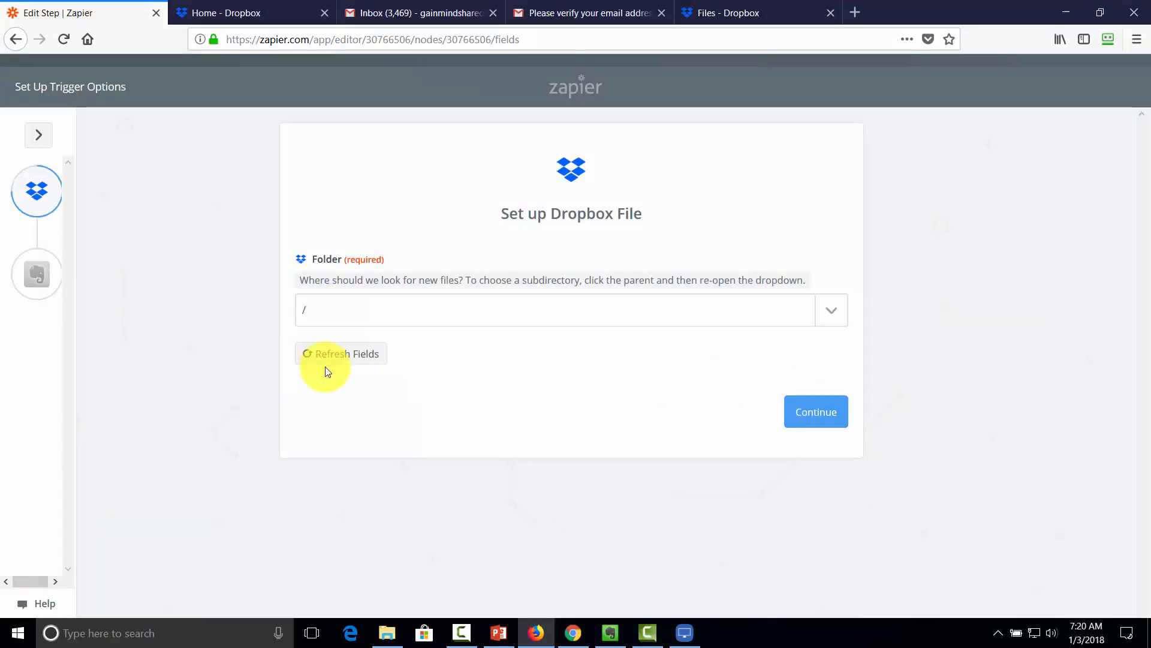
Set the Dropbox trigger's folder to /Creating Content With Evernote and save the trigger options
click(834, 310)
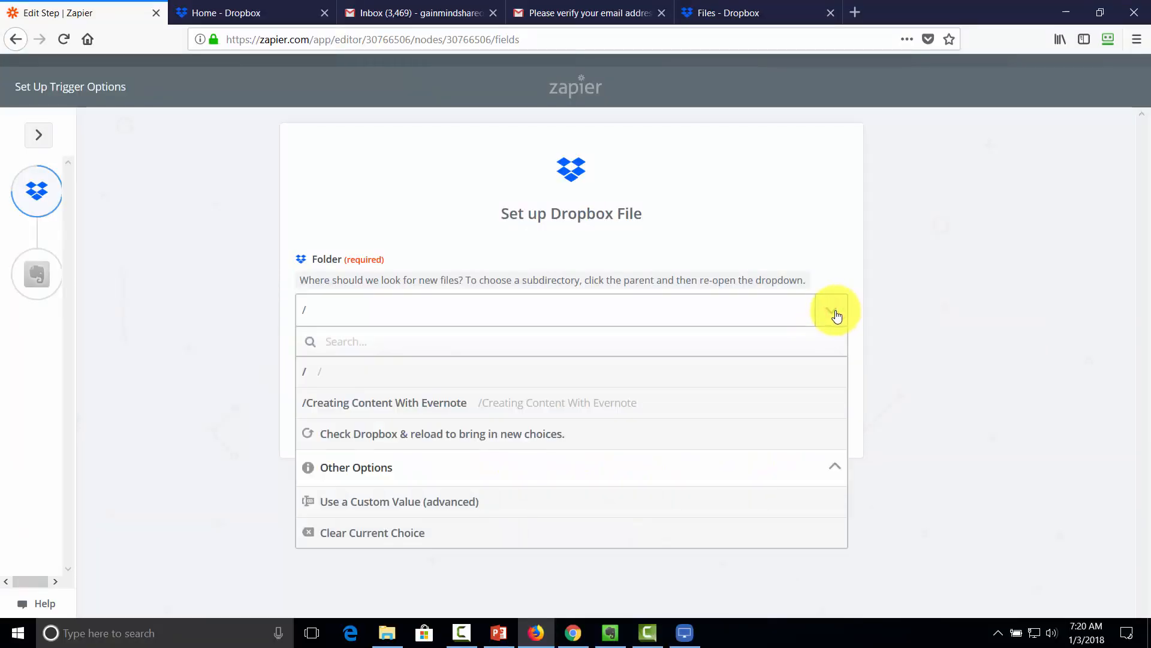
click(400, 404)
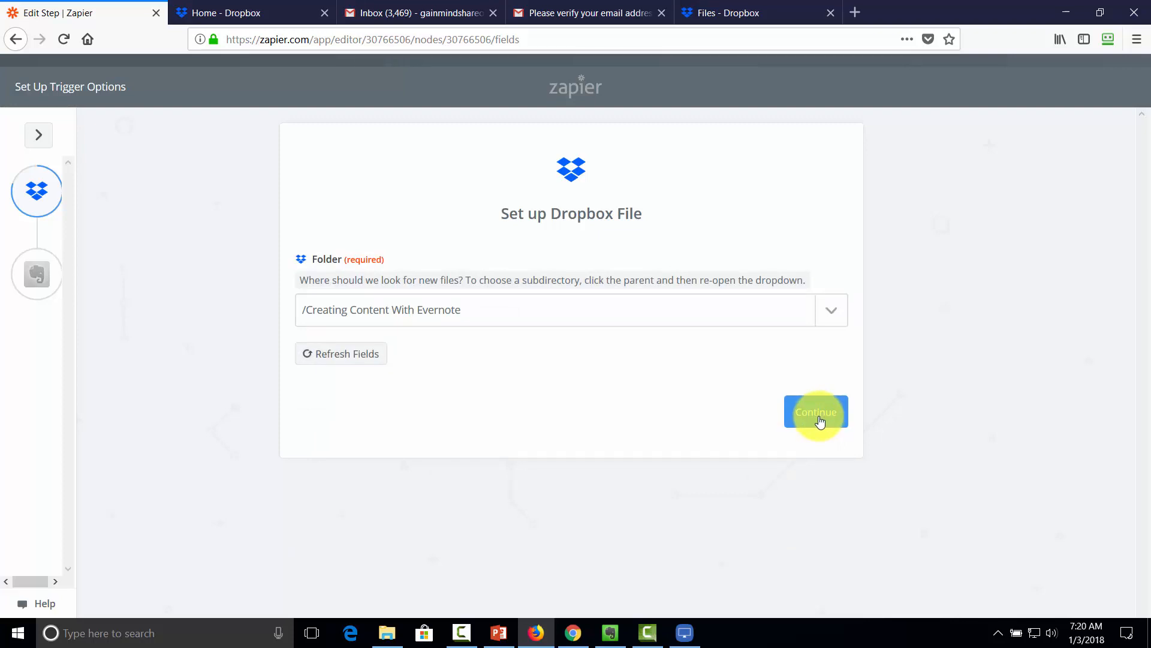
click(816, 419)
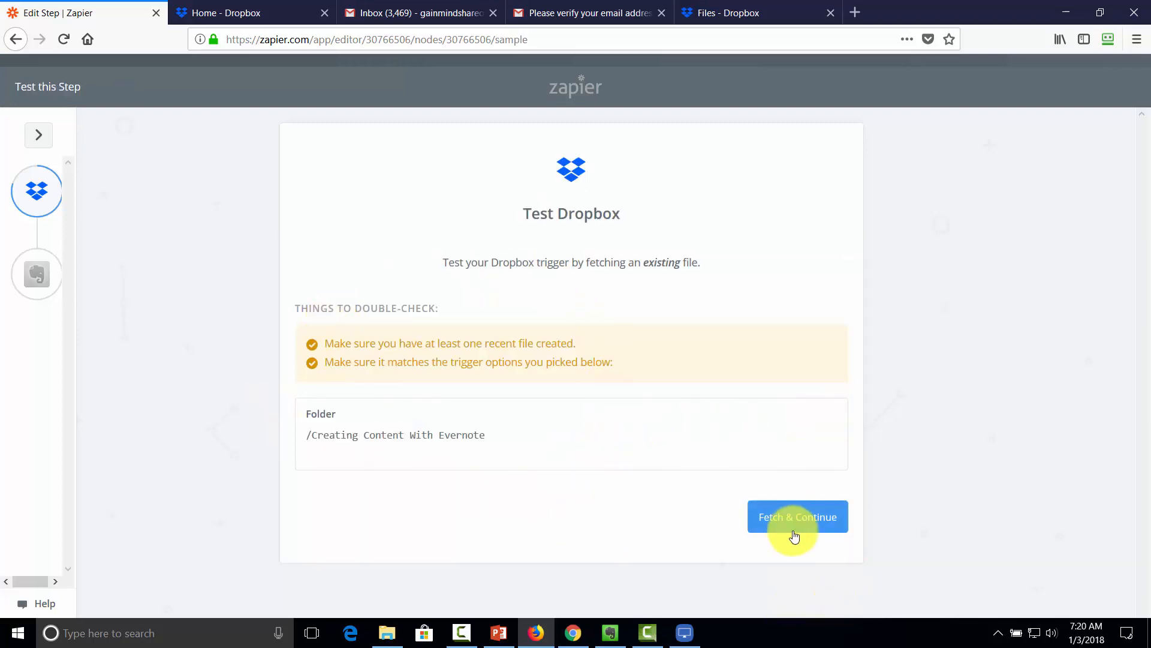
Test the Dropbox trigger by fetching an existing file from the watched folder and accept it as the sample
click(783, 516)
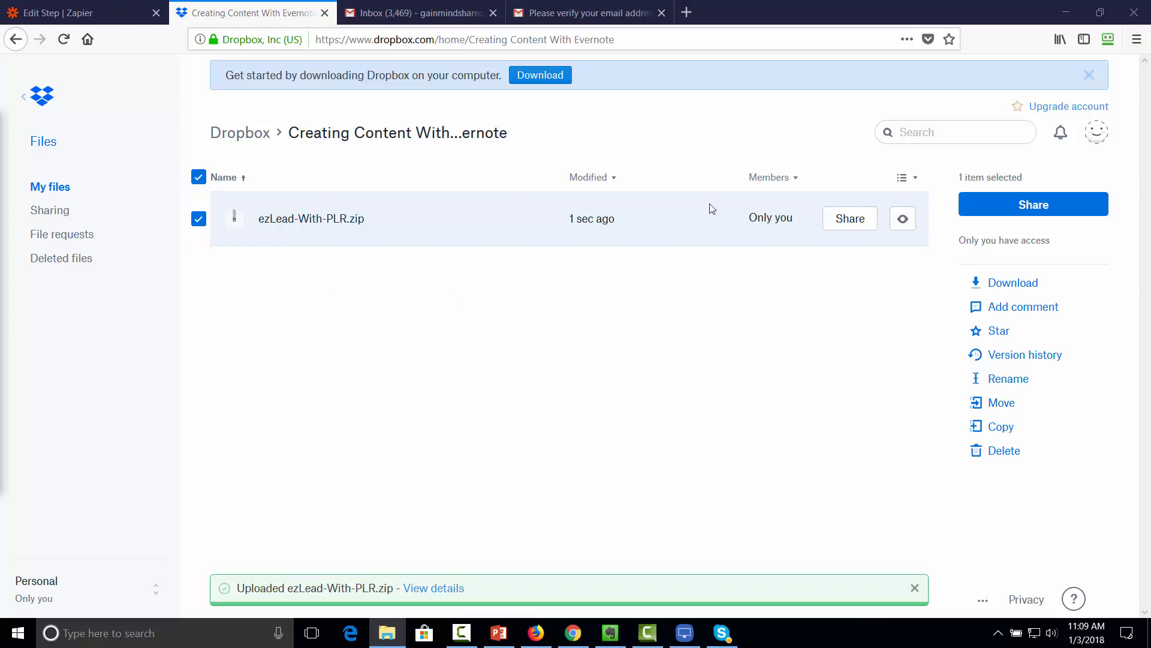
key(ctrl+shift+Tab)
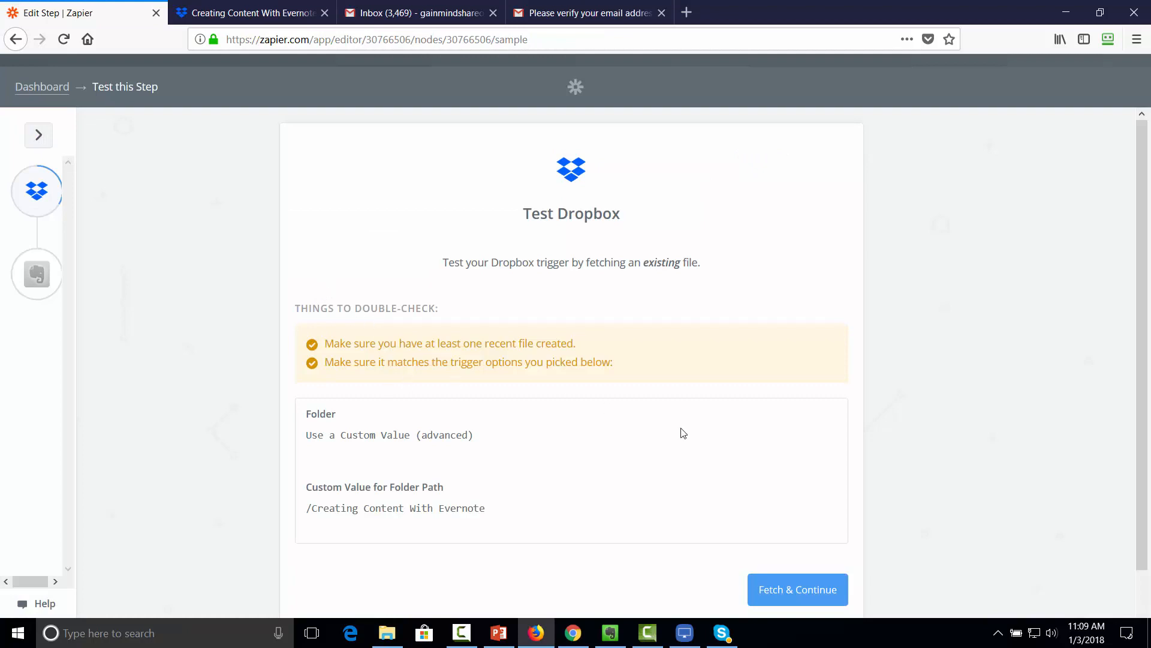
click(772, 593)
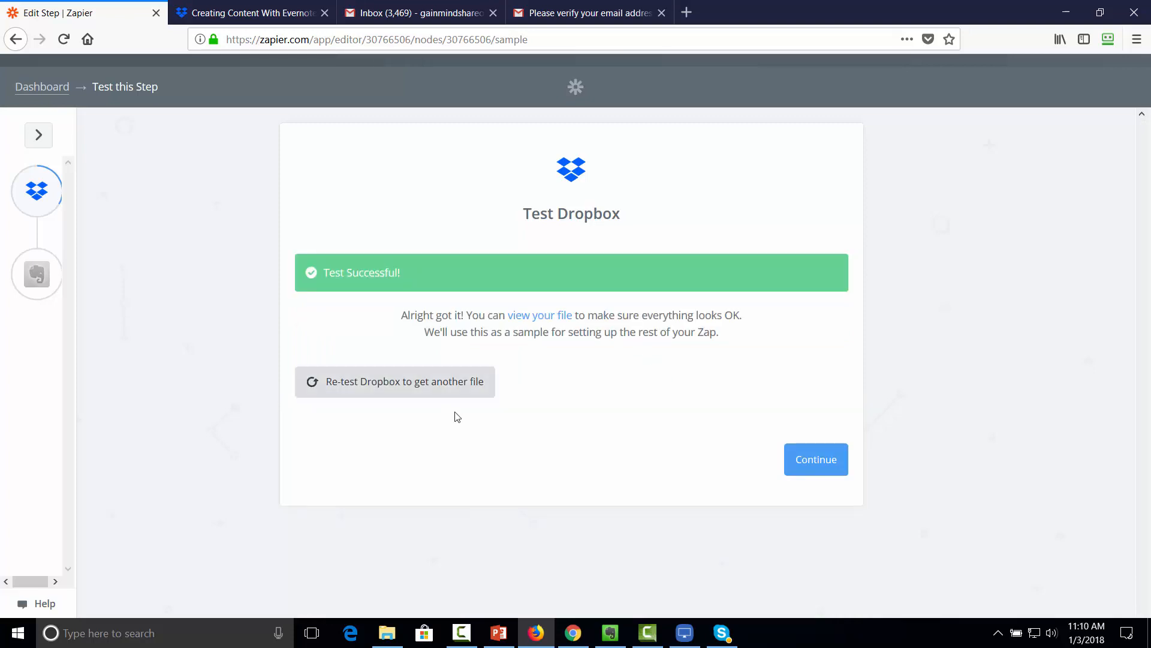
click(806, 464)
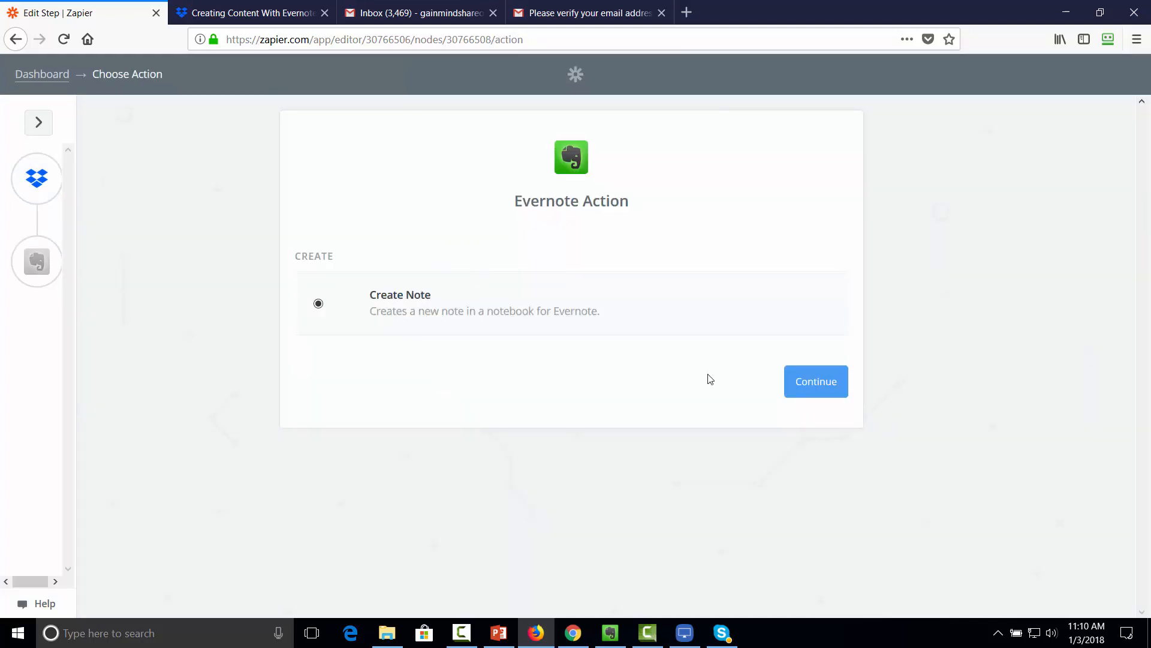
Accept Create Note as the Evernote action, then test and save the connected Evernote account
click(801, 381)
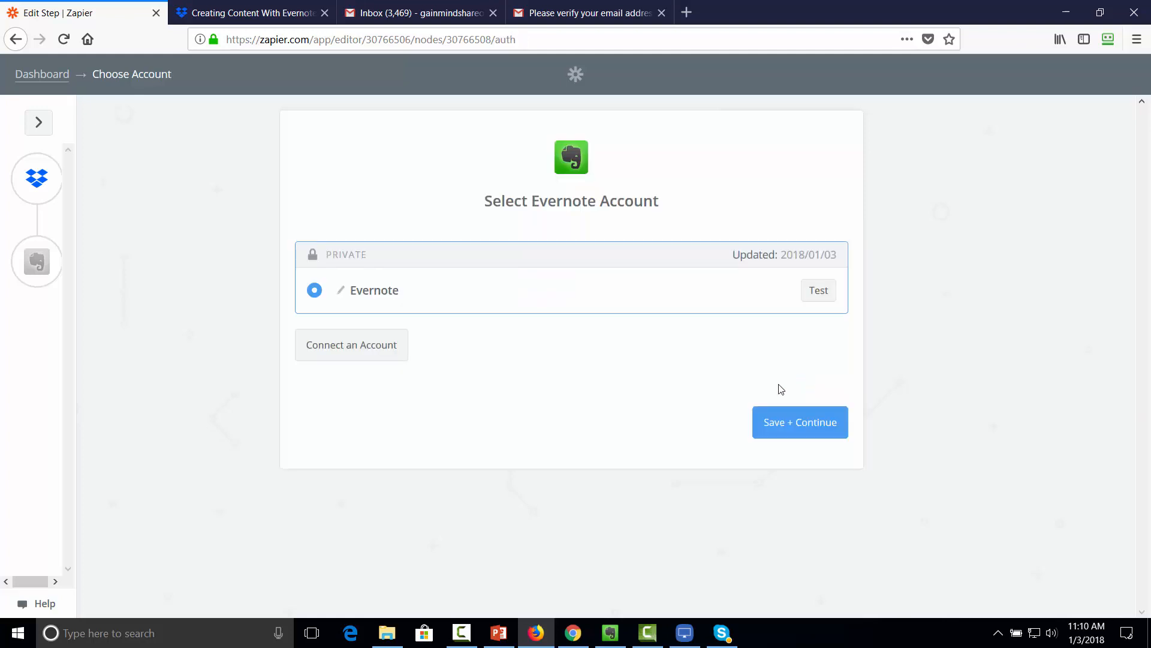
click(817, 291)
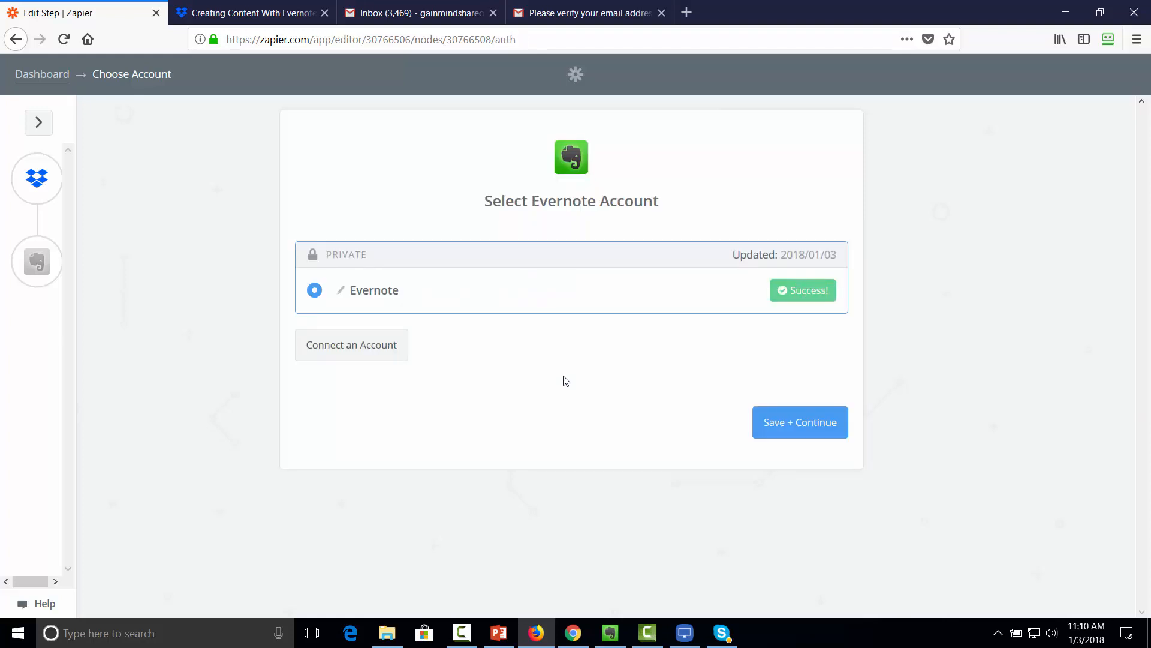
click(786, 422)
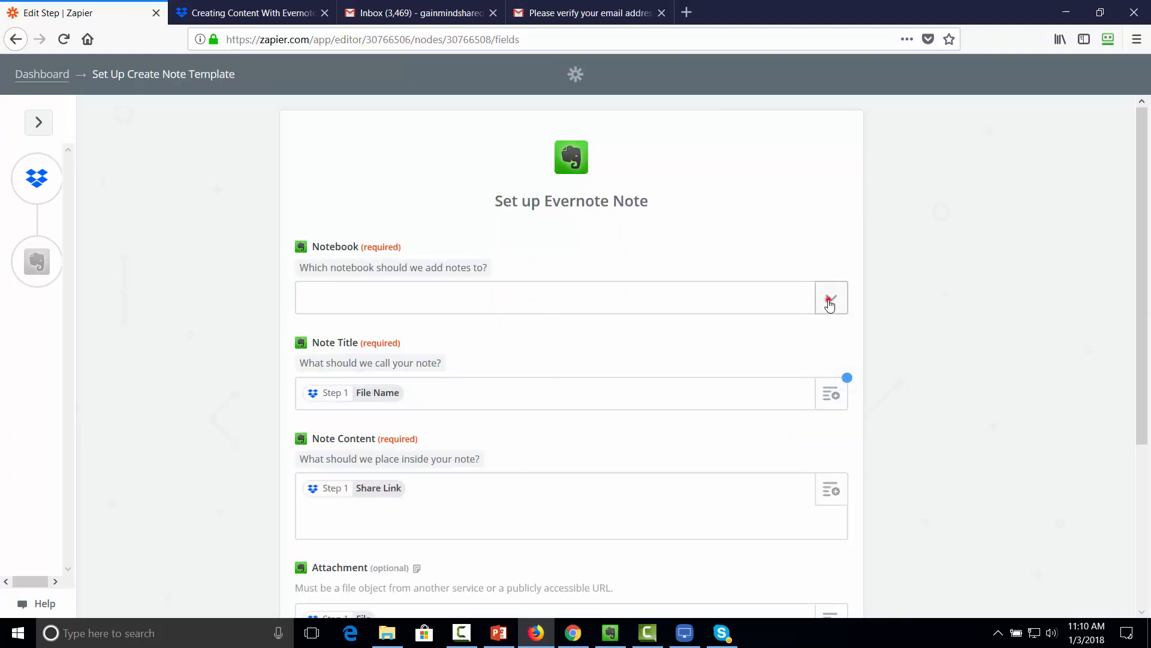
Fill in the Evernote note with notebook E-Mail Content and Copy, title suffix "Daily Updates and Links" and content "Here are today's links shared in Dropbox."
click(830, 304)
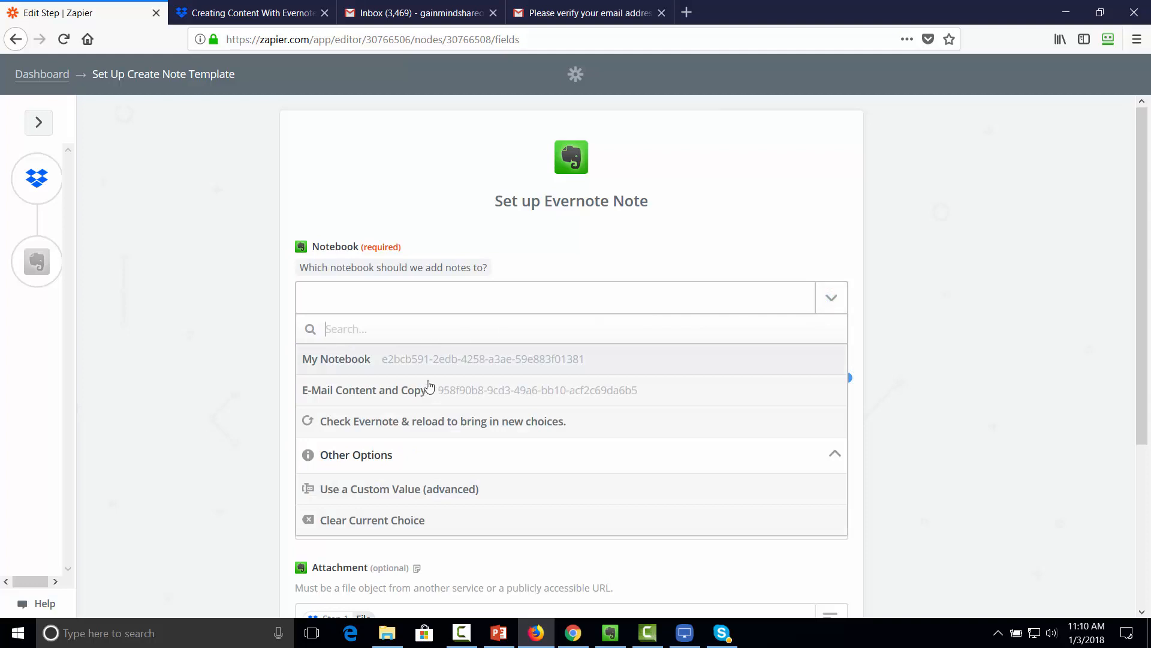
click(443, 394)
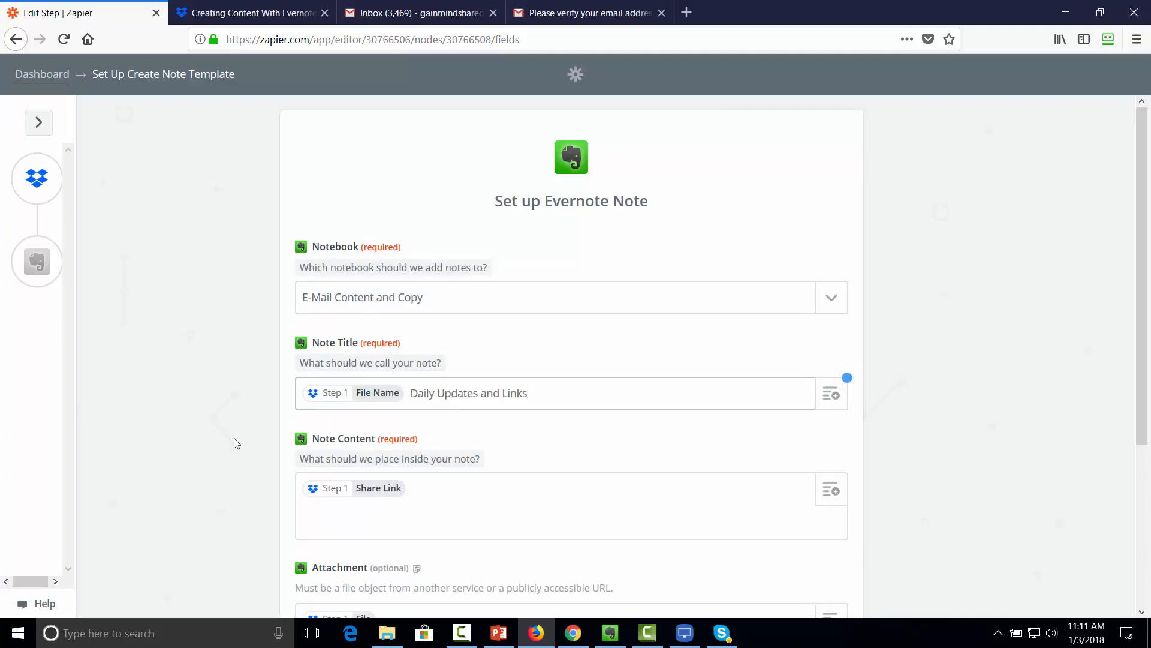
click(461, 489)
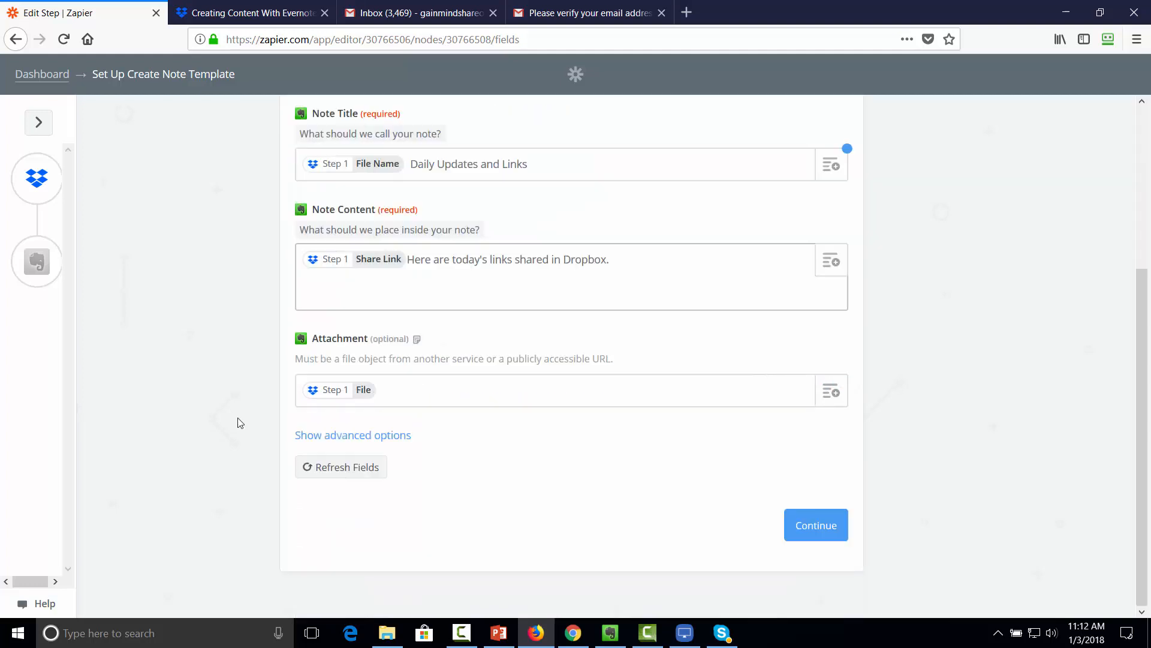
scroll(645, 432, up, 2)
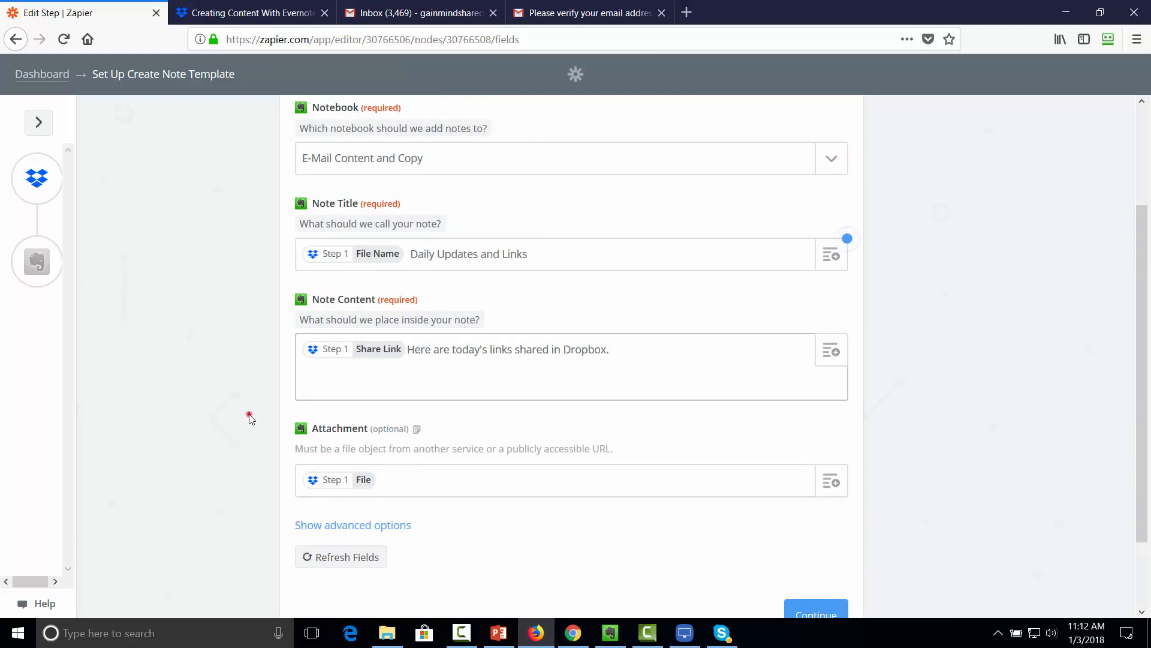
scroll(249, 417, down, 3)
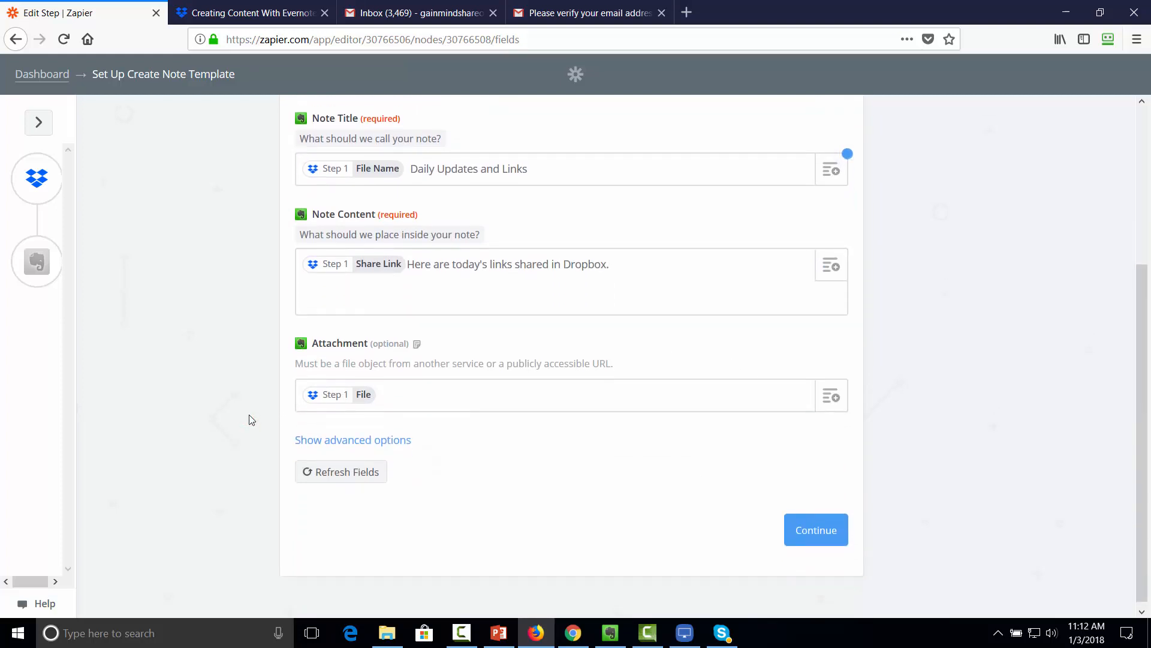
Show the note template's advanced options, leave Tags empty and accept the template
click(384, 441)
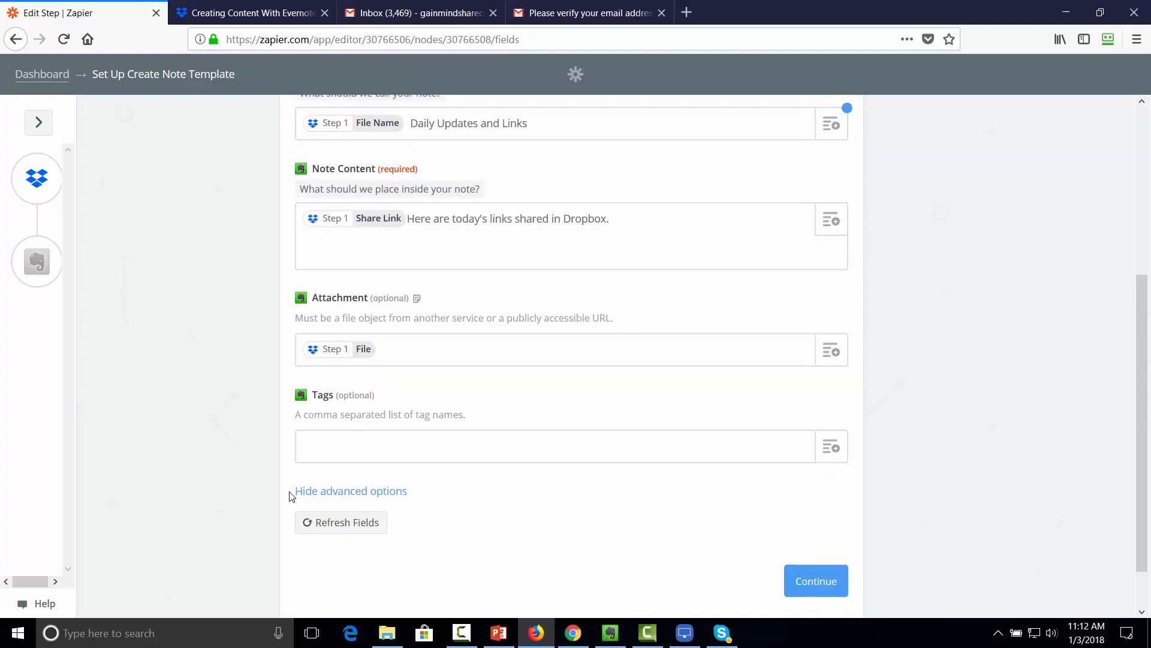
scroll(294, 499, up, 1)
scroll(468, 531, down, 2)
click(802, 583)
Send the sample note to Evernote as a test and finish the Zap's setup
scroll(726, 465, down, 3)
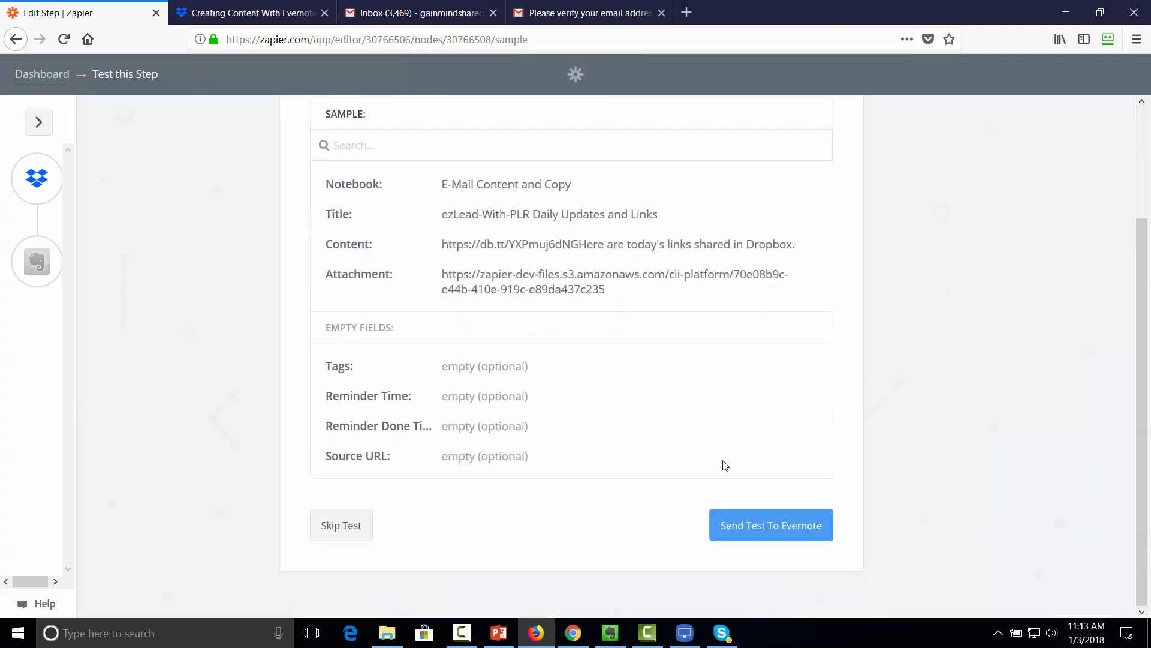
scroll(677, 465, up, 3)
scroll(678, 465, down, 3)
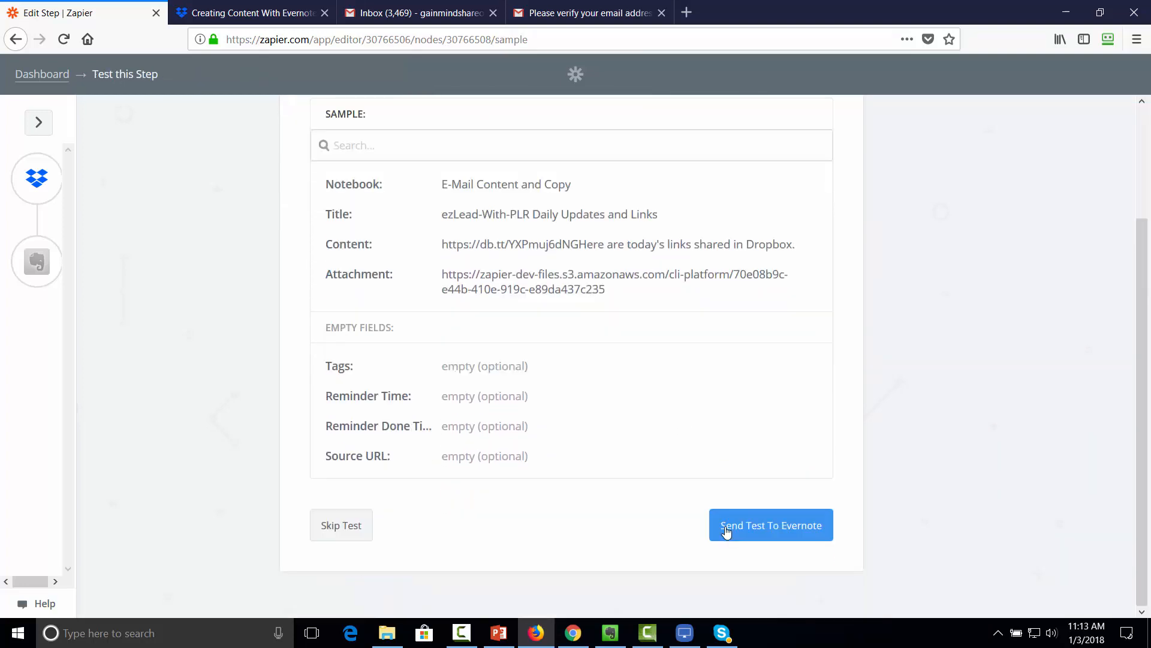
click(756, 528)
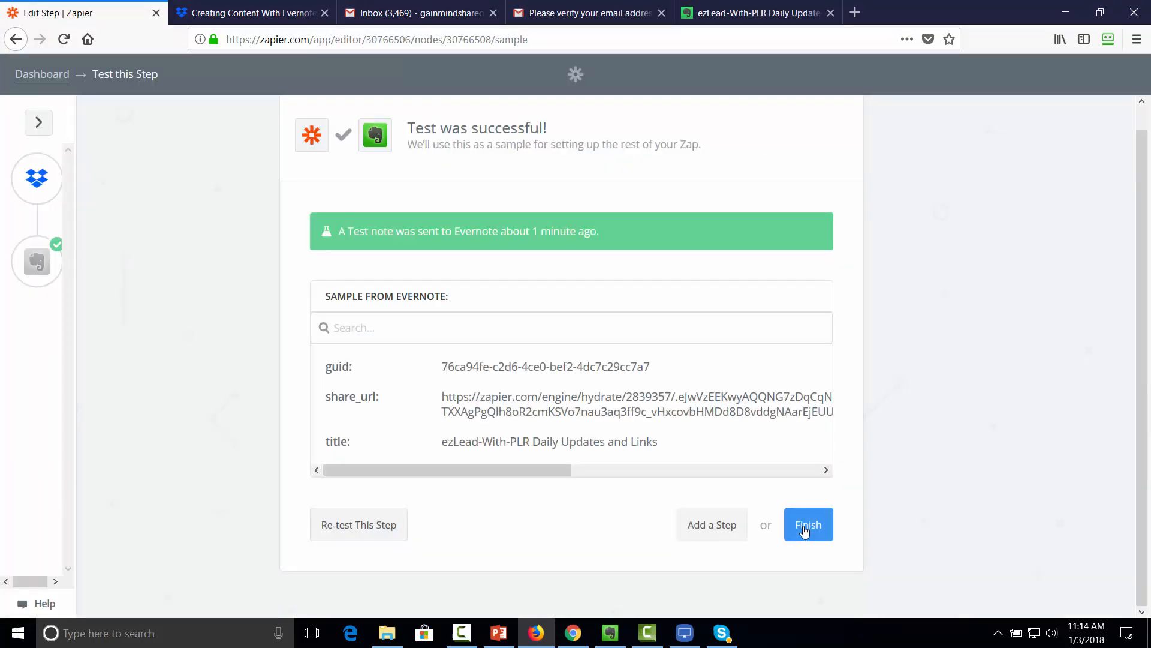
click(805, 532)
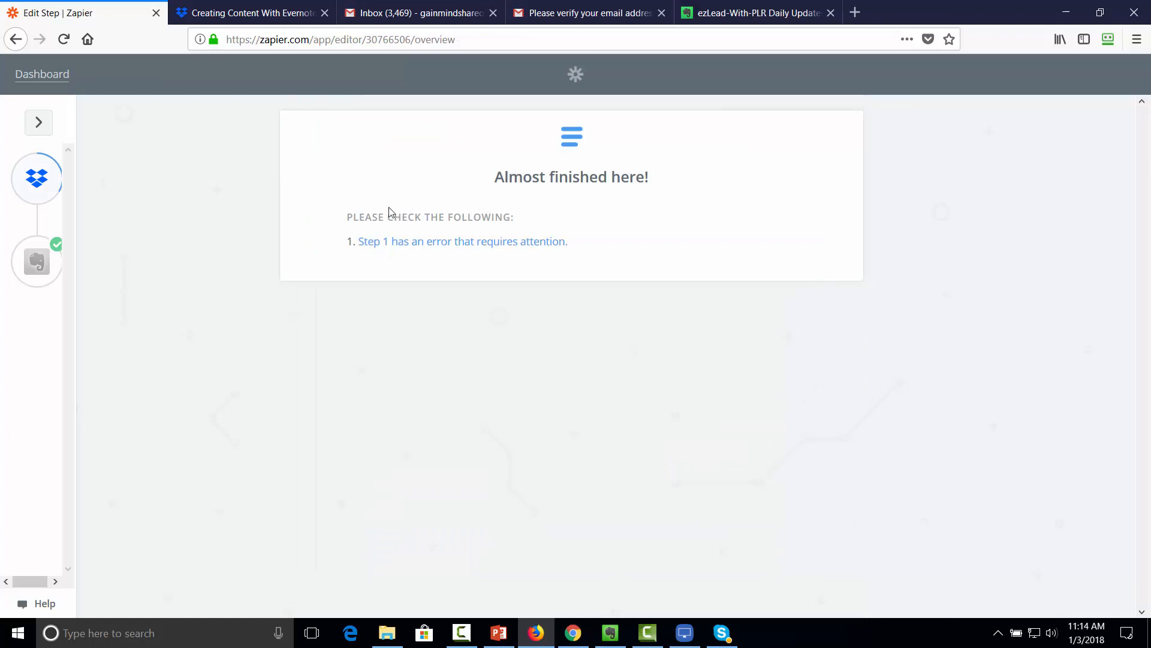